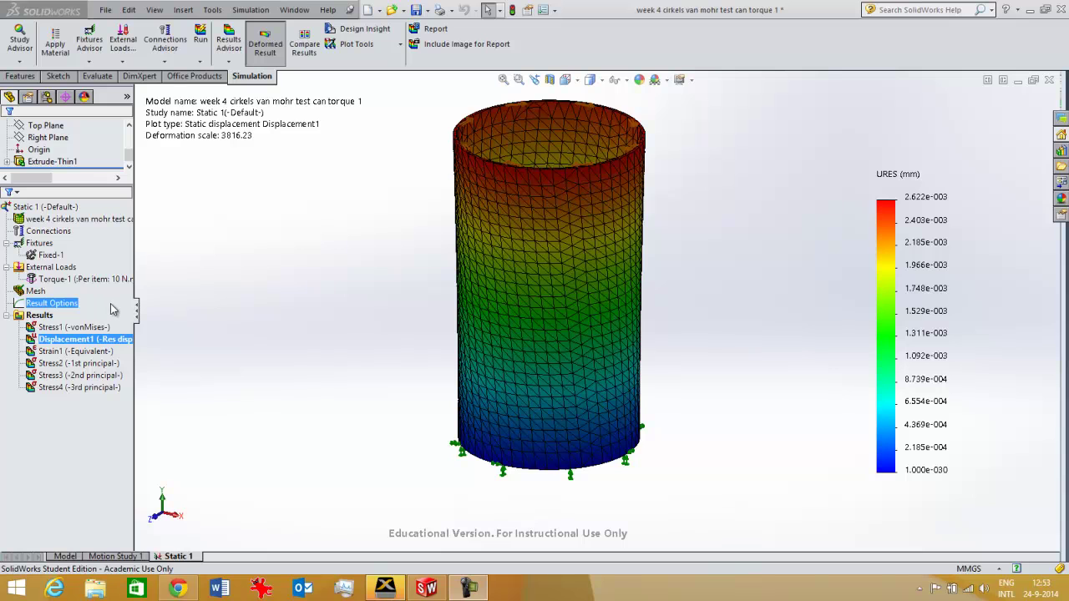
Check the applied torque value, then play and stop the can's displacement animation
{"action": "left_click", "coordinate": [65, 281]}
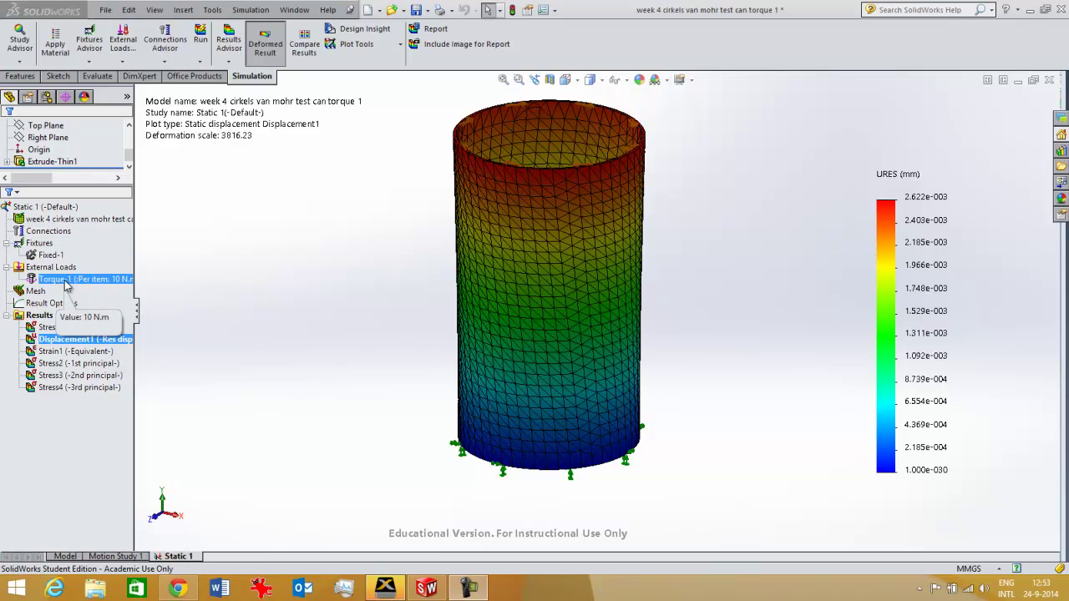
{"action": "left_click", "coordinate": [334, 288]}
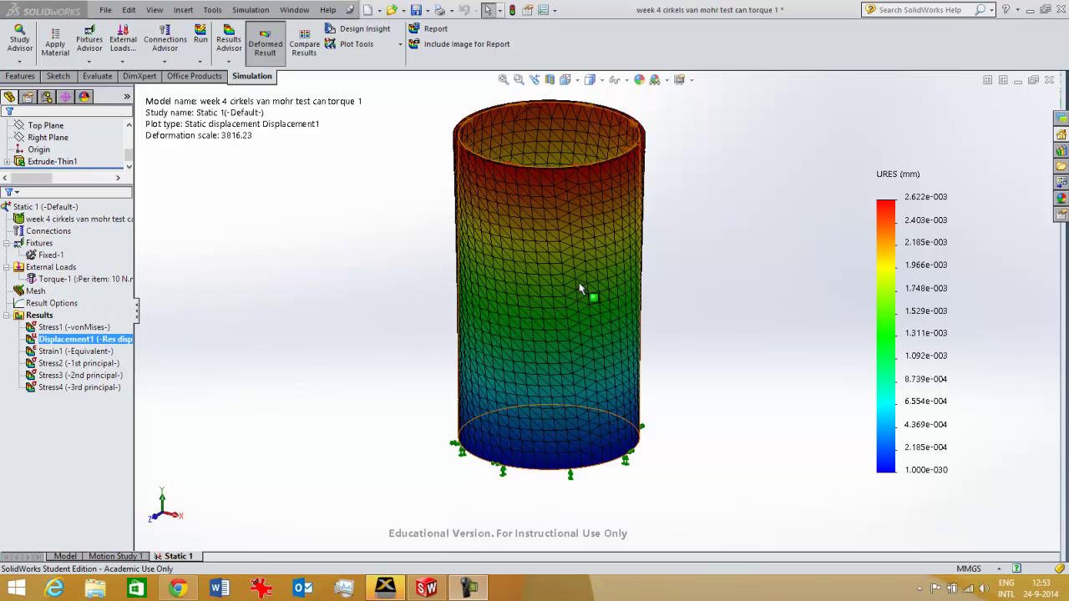
{"action": "right_click", "coordinate": [89, 341]}
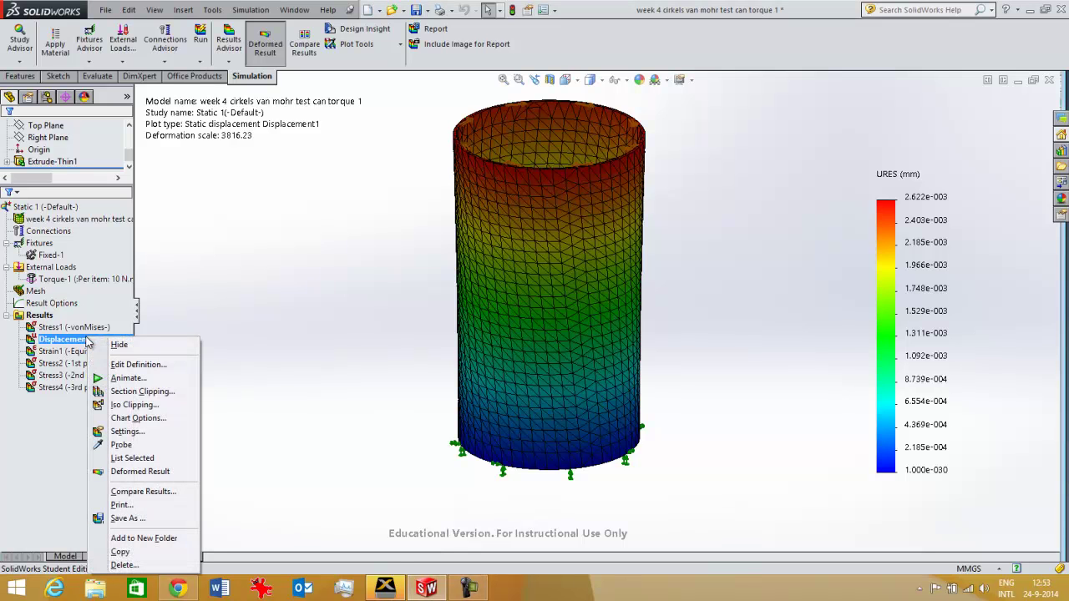
{"action": "left_click", "coordinate": [125, 379]}
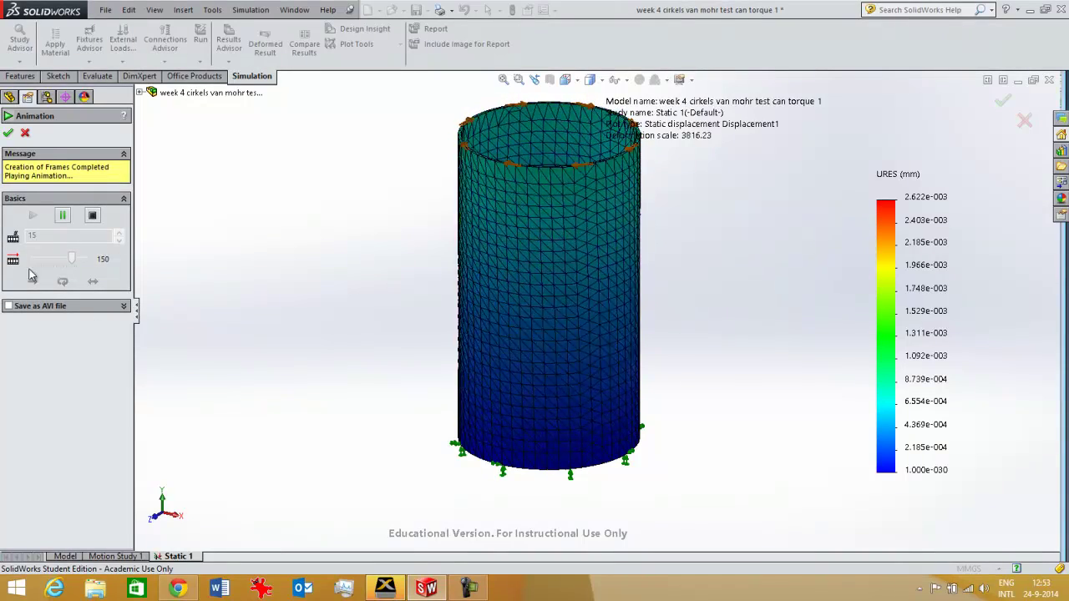
{"action": "left_click", "coordinate": [26, 134]}
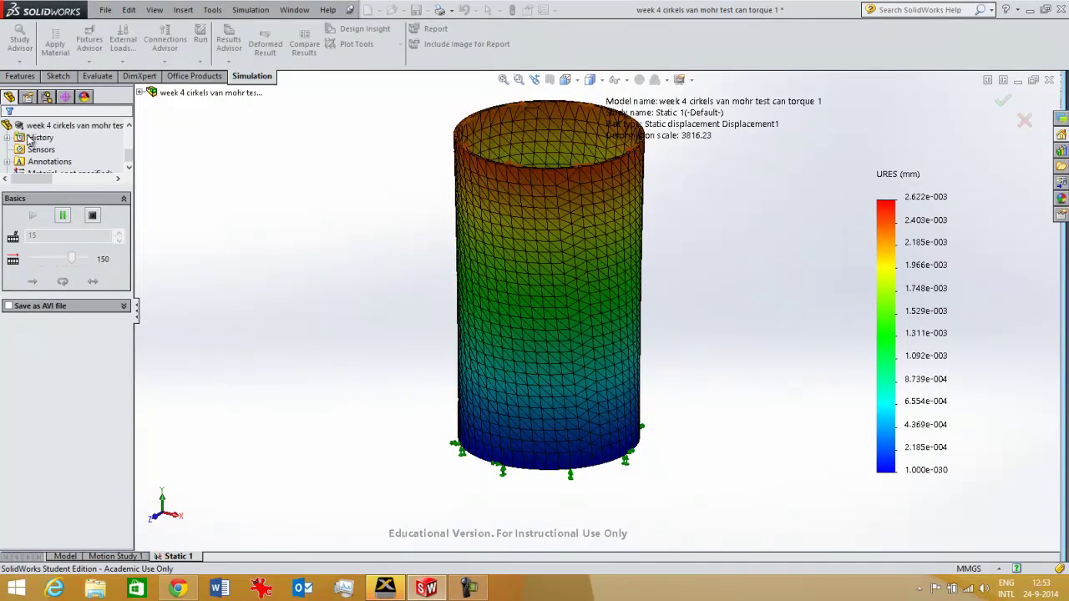
Switch to the 'Mohr Circle on a Can' YouTube tab with the player in view
{"action": "left_click", "coordinate": [178, 589]}
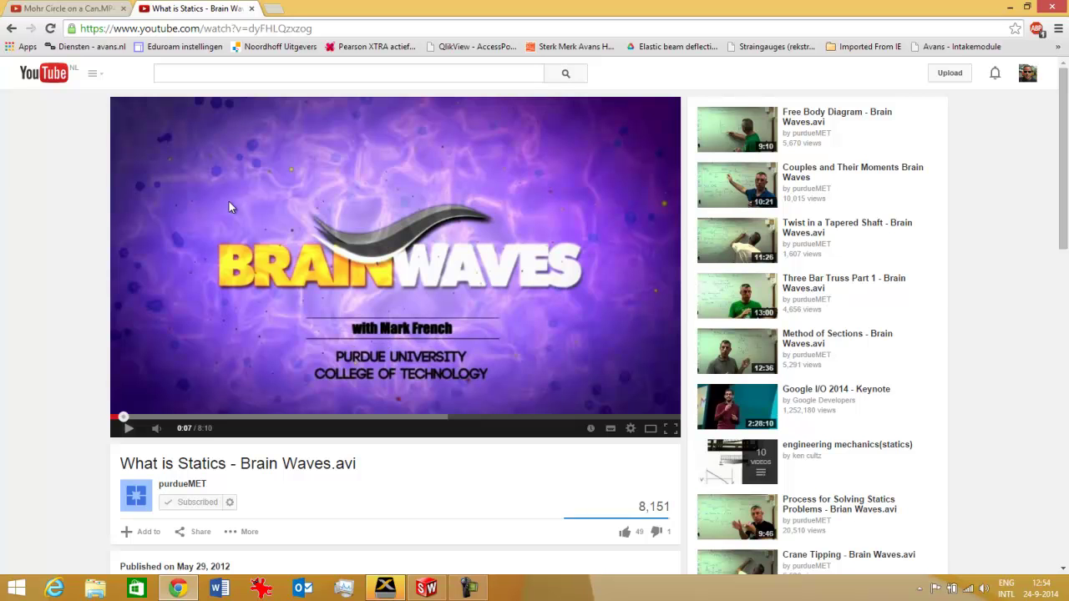
{"action": "left_click", "coordinate": [81, 7]}
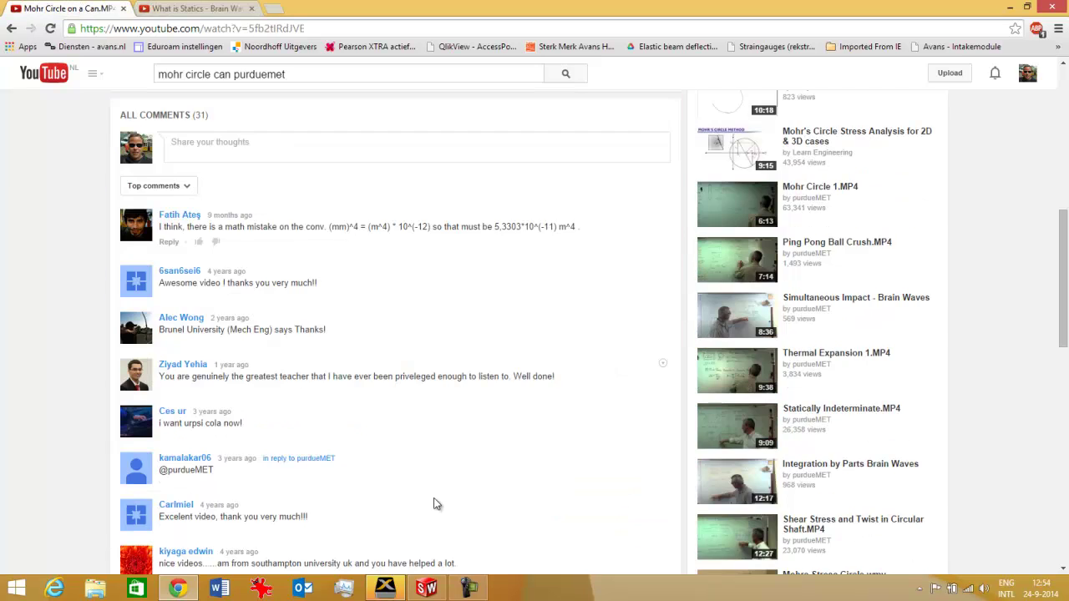
{"action": "scroll", "coordinate": [680, 251], "scroll_direction": "up", "scroll_amount": 3}
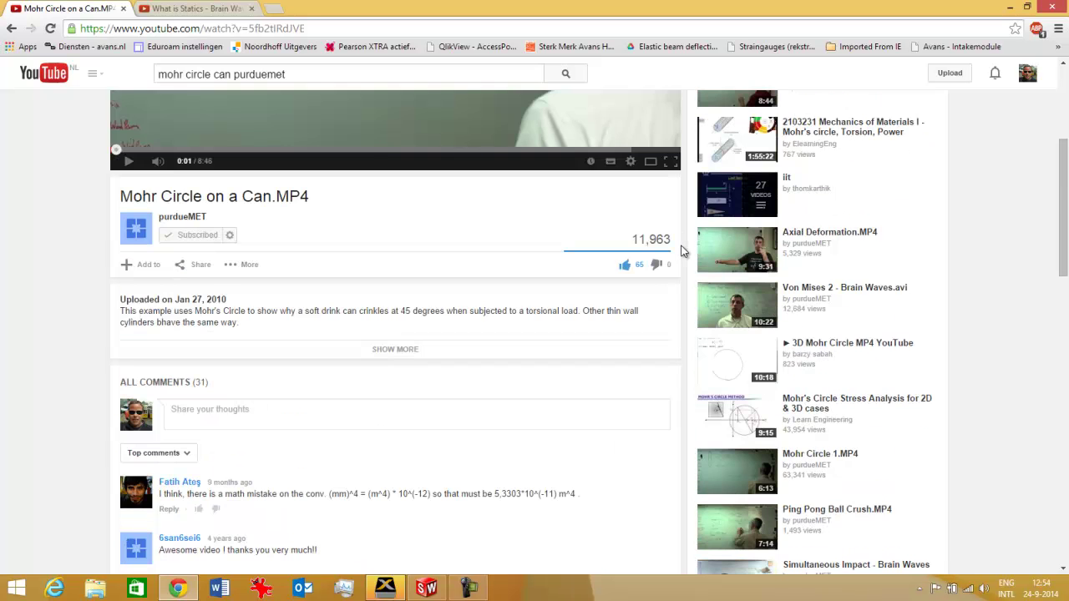
{"action": "scroll", "coordinate": [430, 235], "scroll_direction": "up", "scroll_amount": 4}
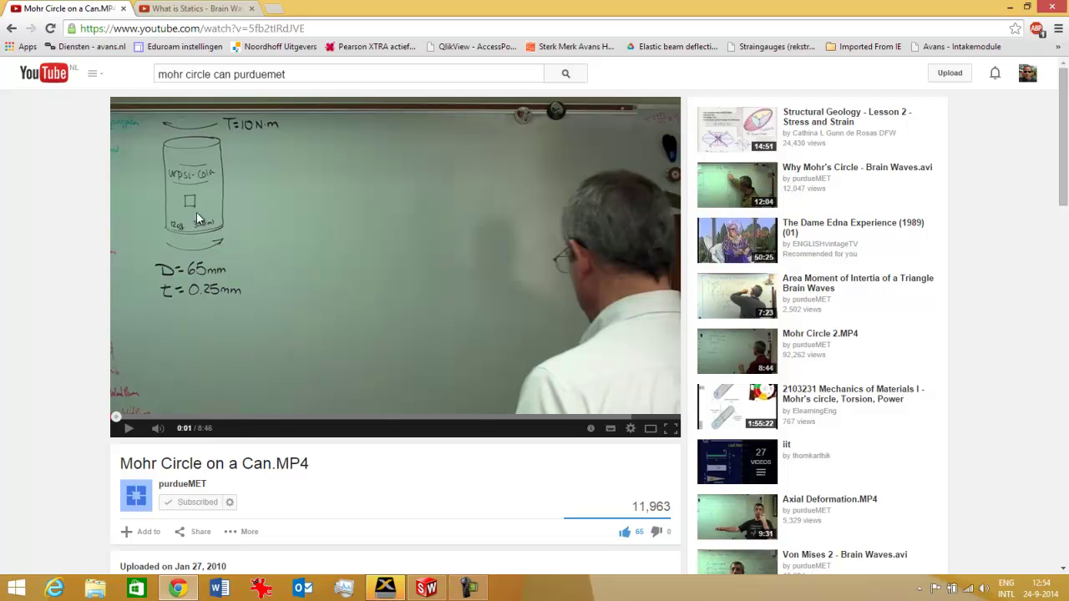
Scrub the video through 1:43 and 5:55 to near the end at 8:34
{"action": "left_click", "coordinate": [200, 415]}
{"action": "left_click", "coordinate": [180, 417]}
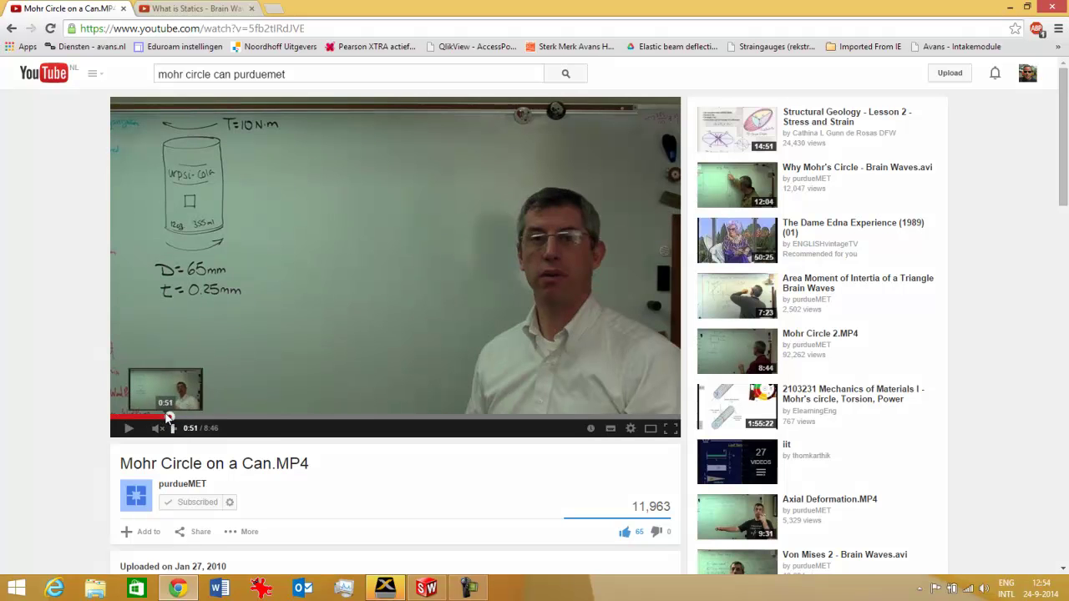
{"action": "left_click_drag", "start_coordinate": [180, 417], "coordinate": [278, 417]}
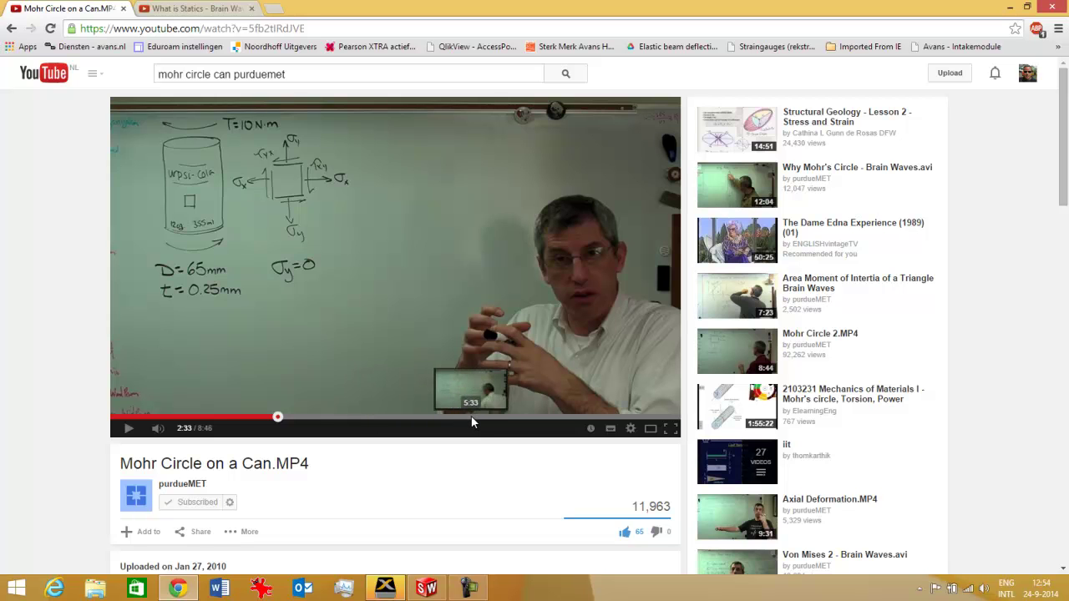
{"action": "left_click", "coordinate": [470, 418]}
{"action": "left_click_drag", "start_coordinate": [471, 417], "coordinate": [492, 418]}
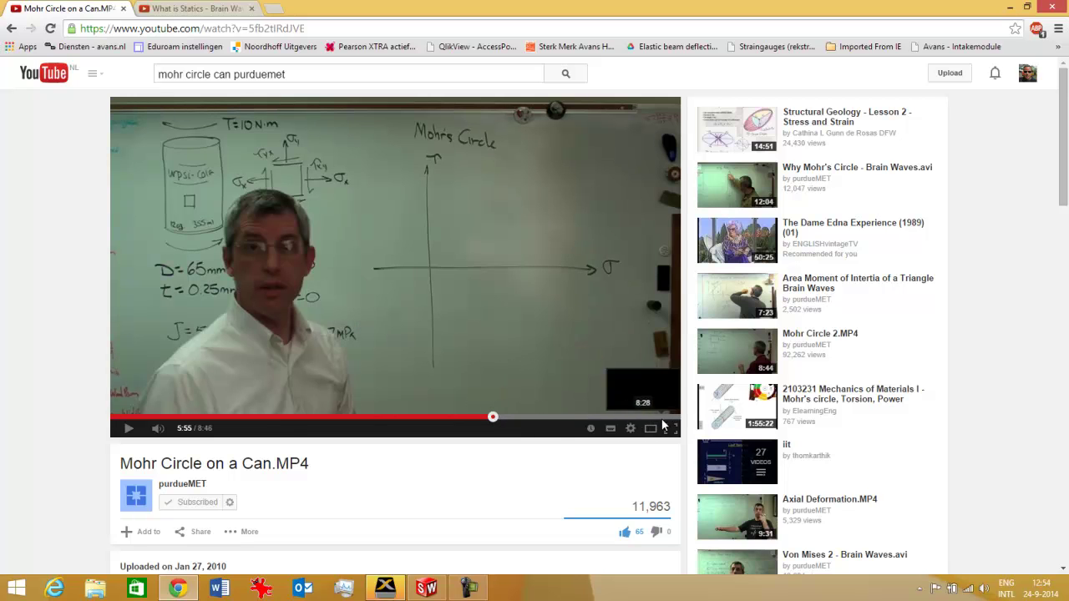
{"action": "left_click", "coordinate": [661, 418]}
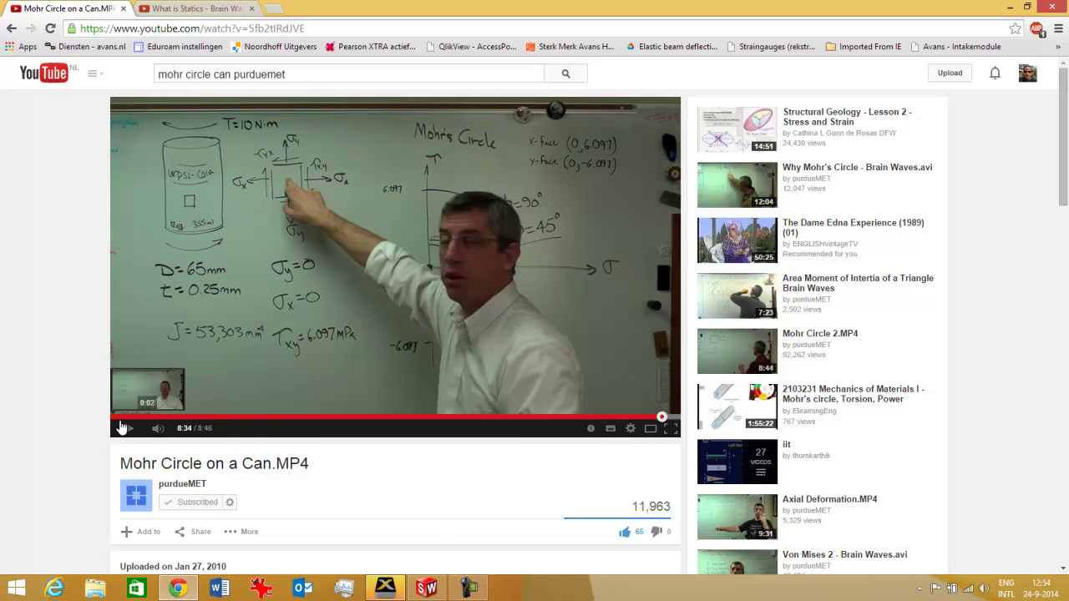
Play the video muted and pause at 8:38 on the can demonstration, then return to SolidWorks
{"action": "left_click", "coordinate": [128, 428]}
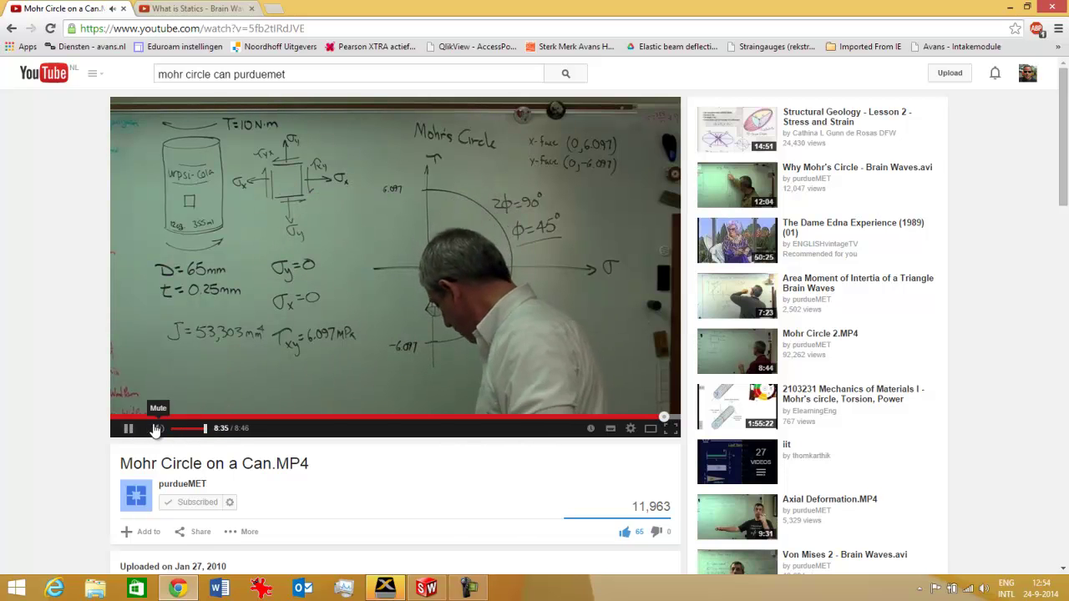
{"action": "left_click", "coordinate": [158, 428]}
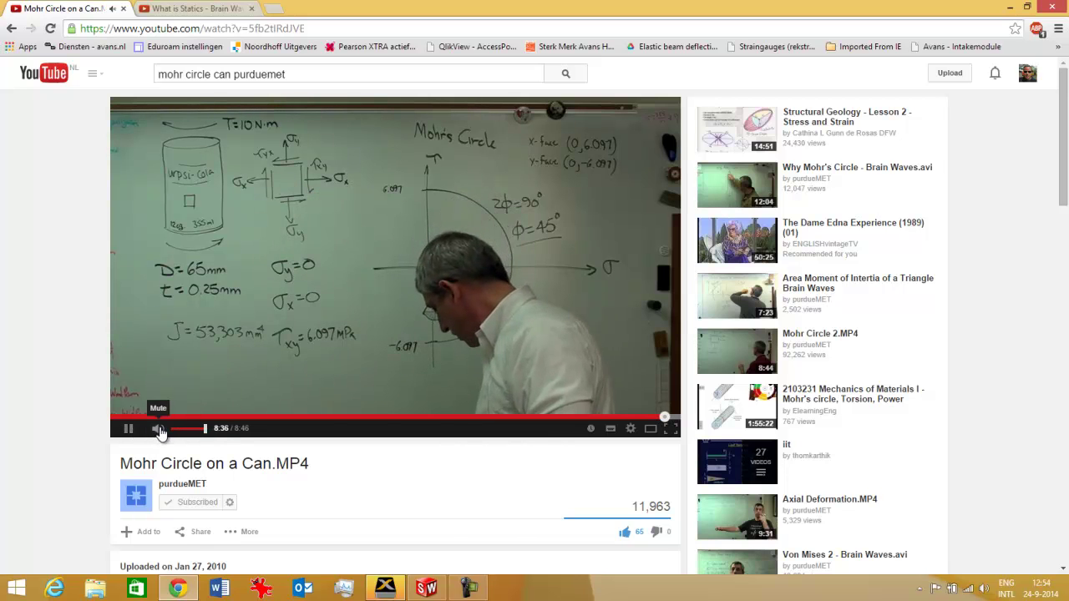
{"action": "left_click", "coordinate": [457, 357]}
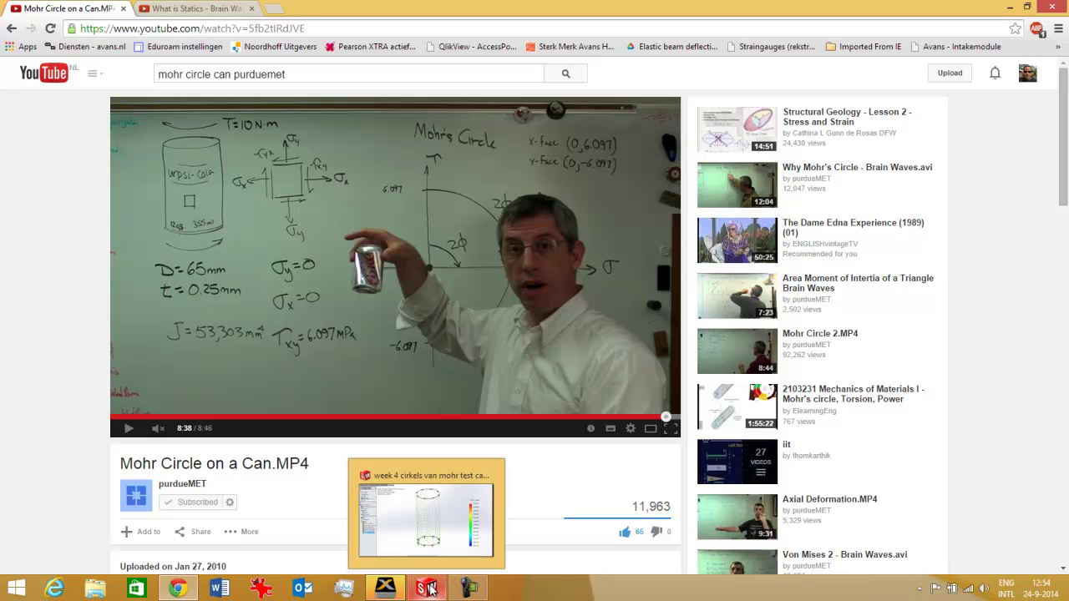
{"action": "left_click", "coordinate": [428, 588]}
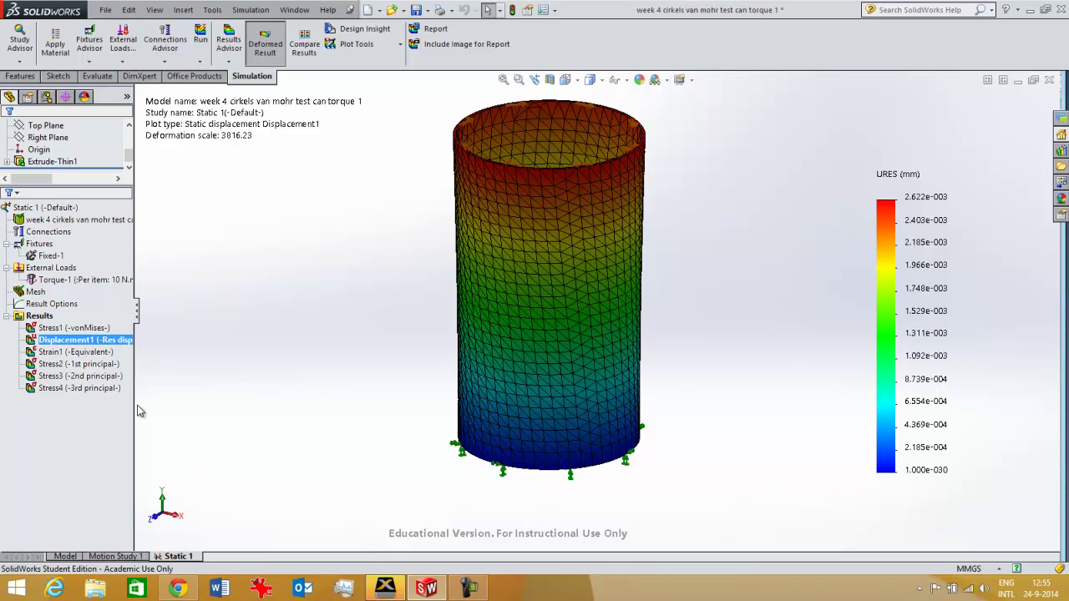
Select Stress2 (1st principal) in the Results folder and display its plot
{"action": "left_click", "coordinate": [104, 375]}
{"action": "key", "text": "Up"}
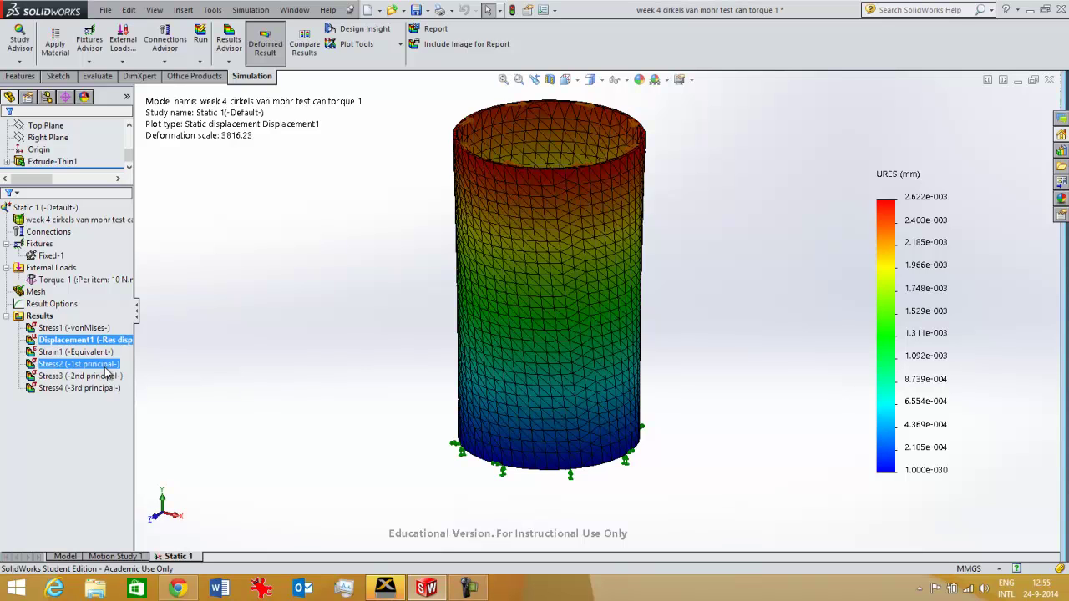
{"action": "double_click", "coordinate": [105, 365]}
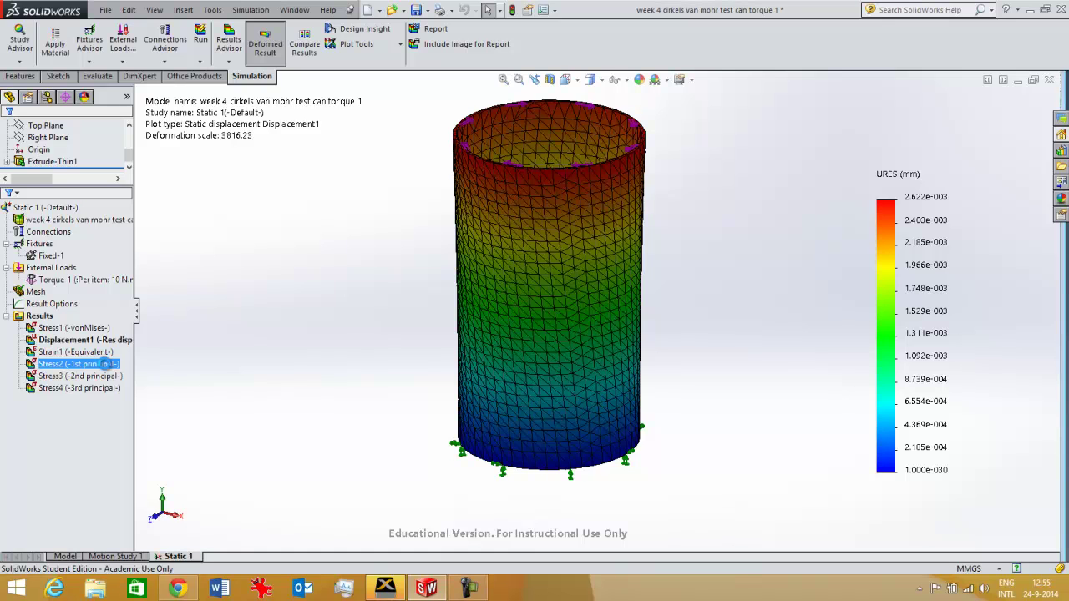
Set Stress2 to show P1: 1st Principal Stress with Show as vector plot enabled
{"action": "right_click", "coordinate": [50, 319]}
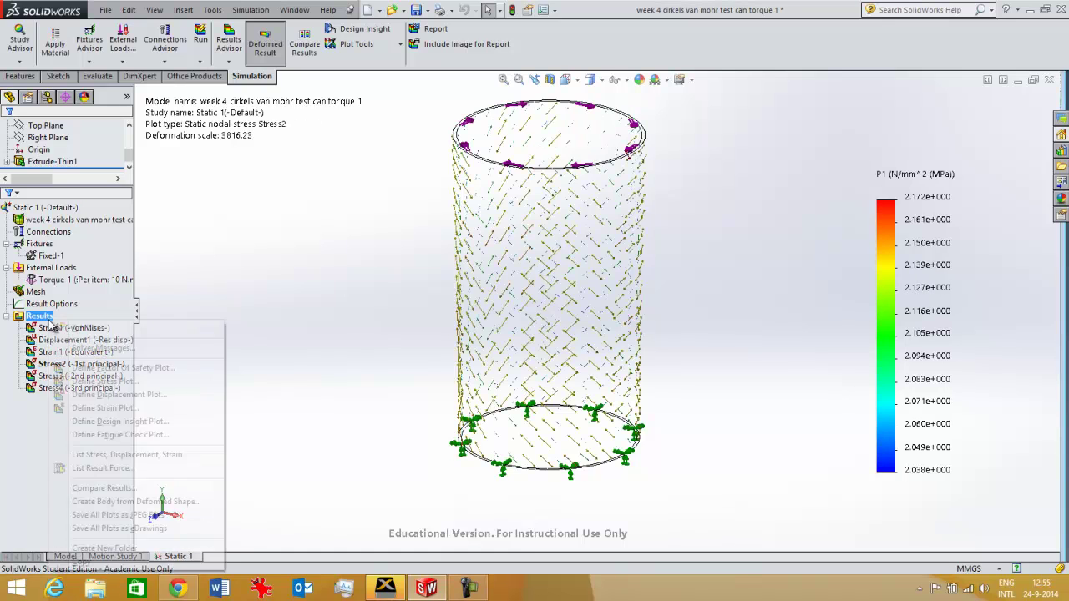
{"action": "key", "text": "Escape"}
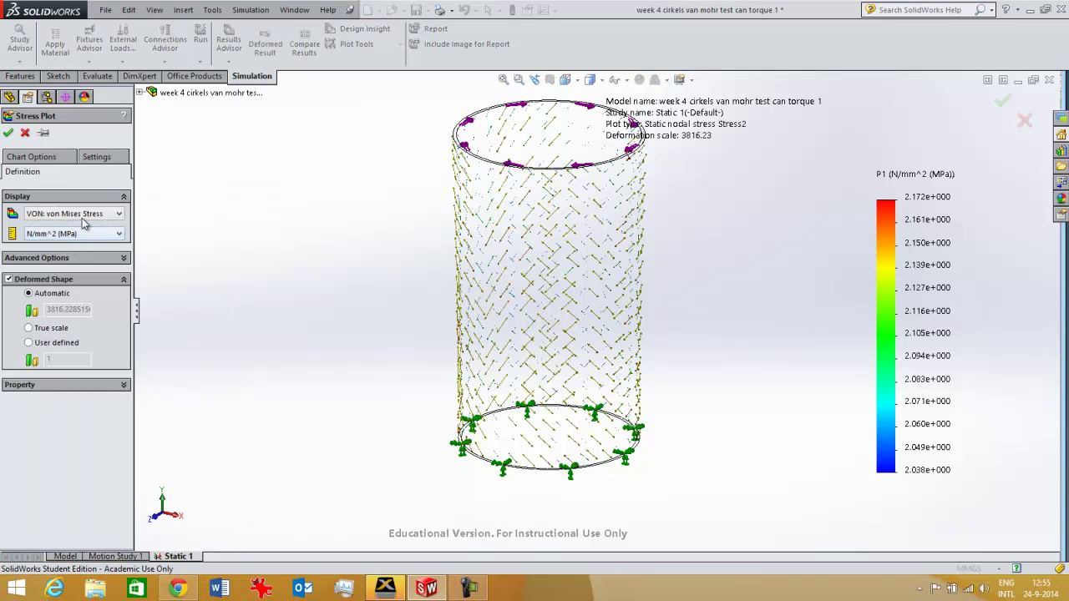
{"action": "left_click", "coordinate": [83, 215]}
{"action": "left_click", "coordinate": [62, 277]}
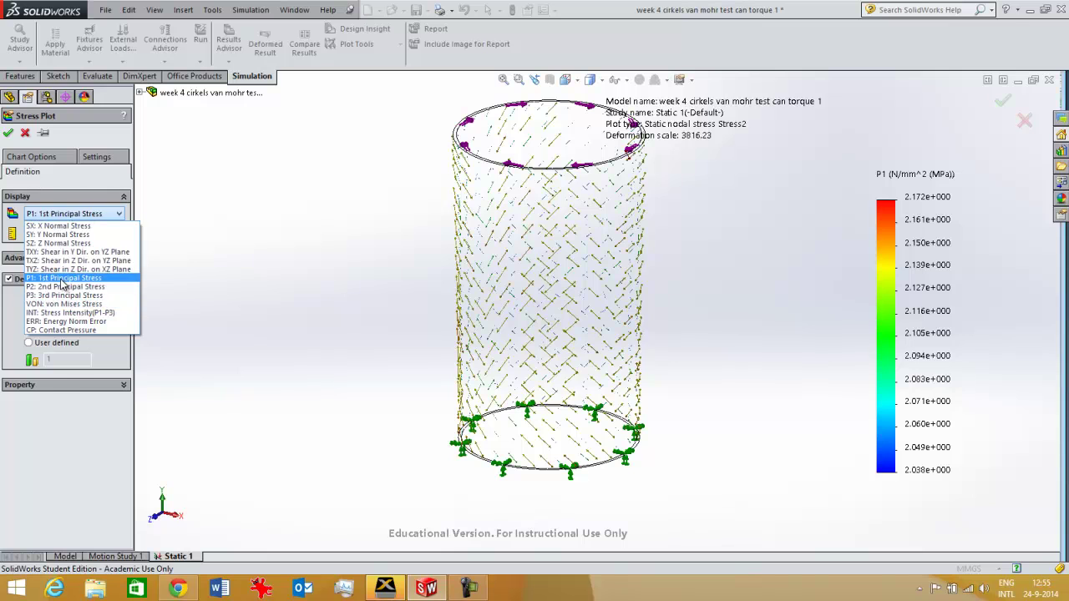
{"action": "left_click", "coordinate": [39, 276]}
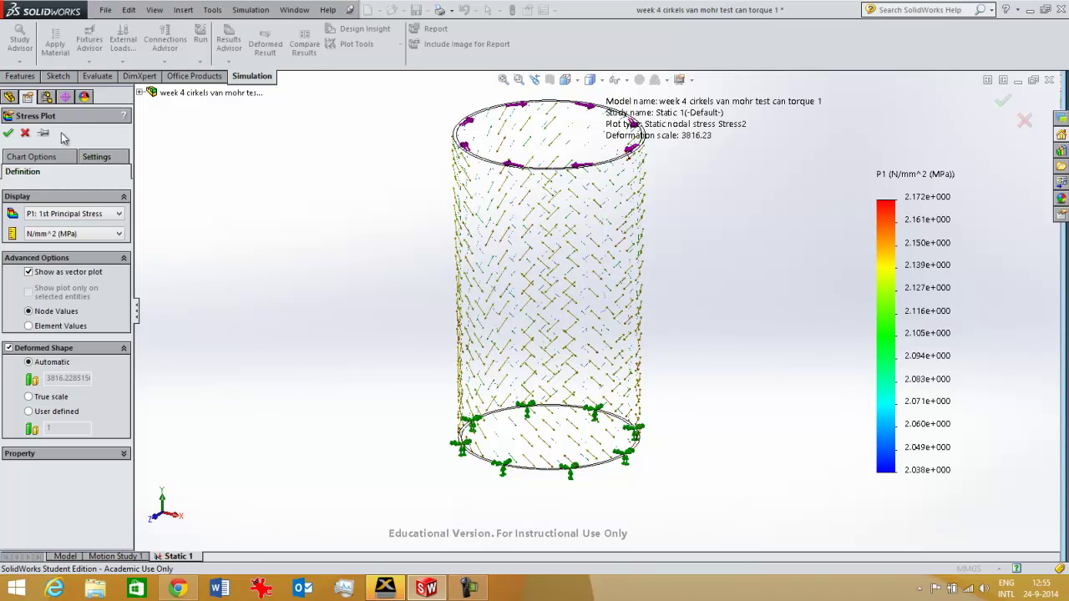
{"action": "left_click", "coordinate": [7, 133]}
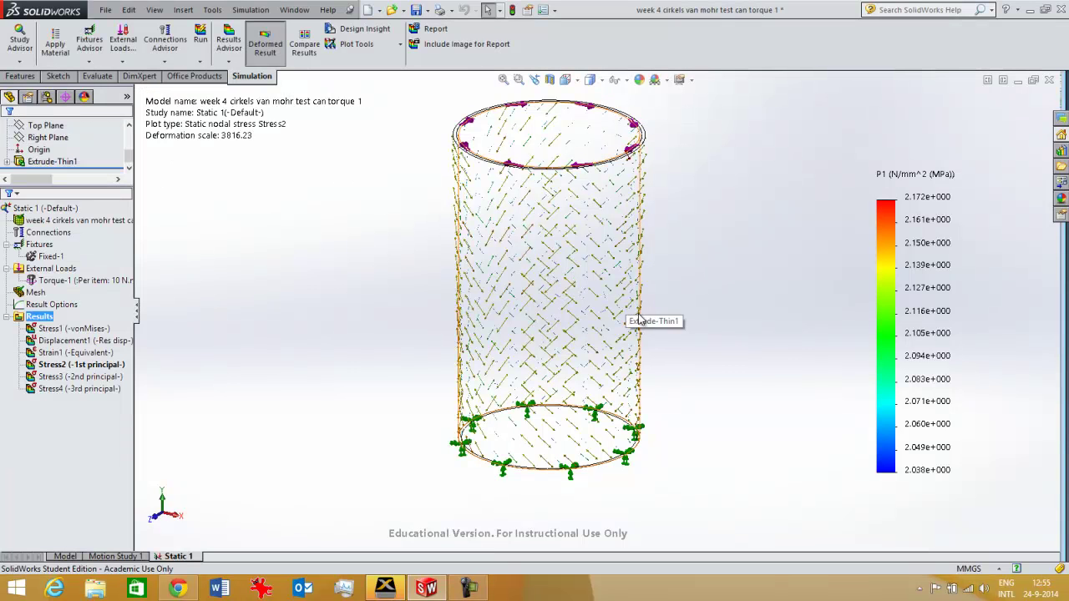
Rotate the can to a side-on view and compare the Stress2, Stress3 and Stress4 results
{"action": "middle_click_drag", "start_coordinate": [688, 415], "coordinate": [660, 410]}
{"action": "middle_click_drag", "start_coordinate": [615, 358], "coordinate": [702, 366]}
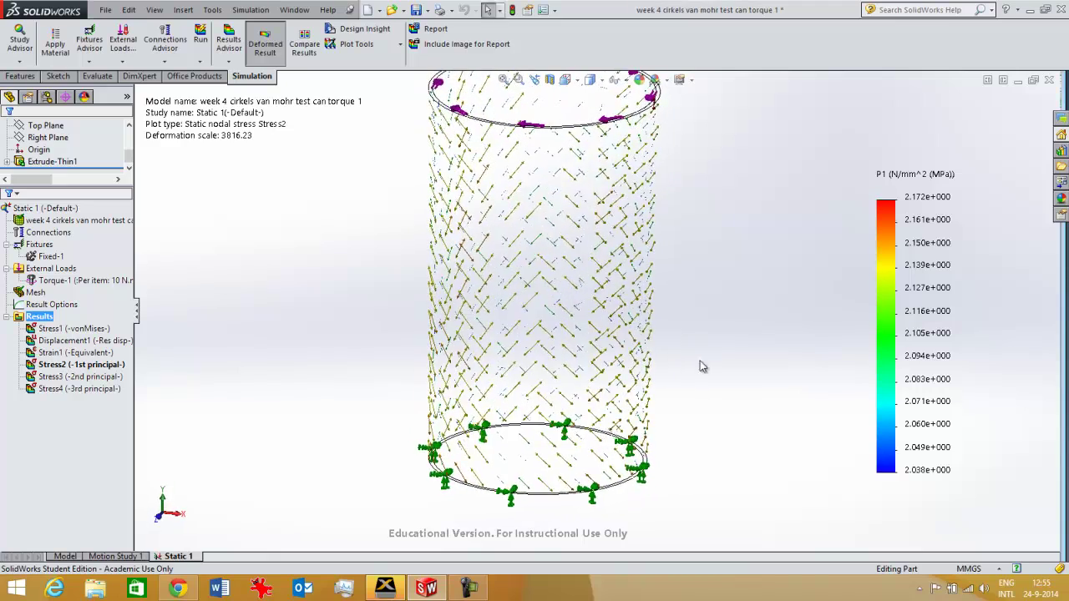
{"action": "left_click", "coordinate": [96, 368]}
{"action": "left_click", "coordinate": [96, 377]}
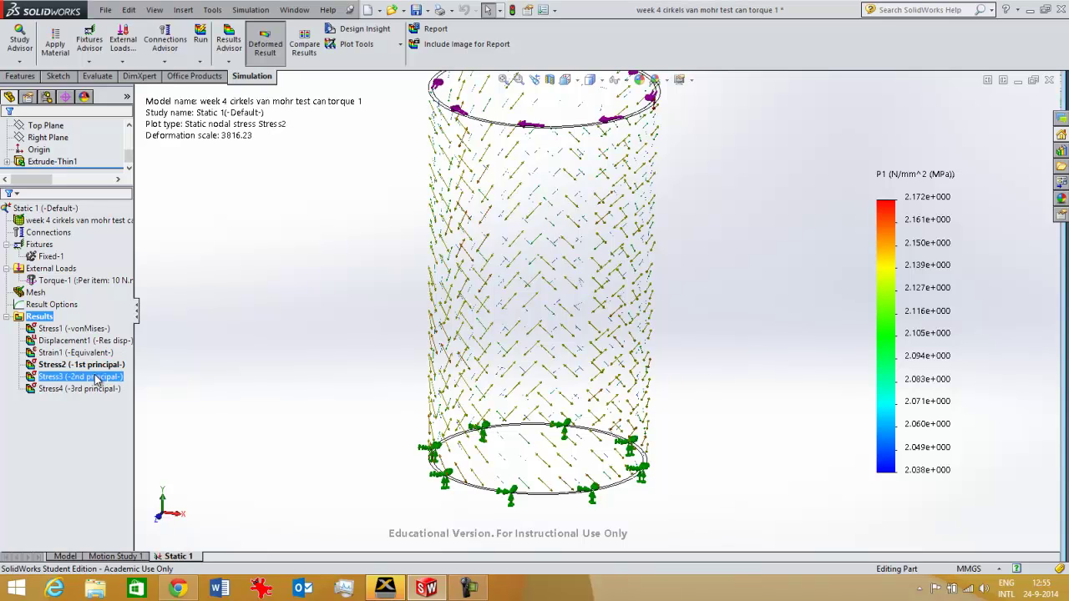
{"action": "left_click", "coordinate": [98, 390]}
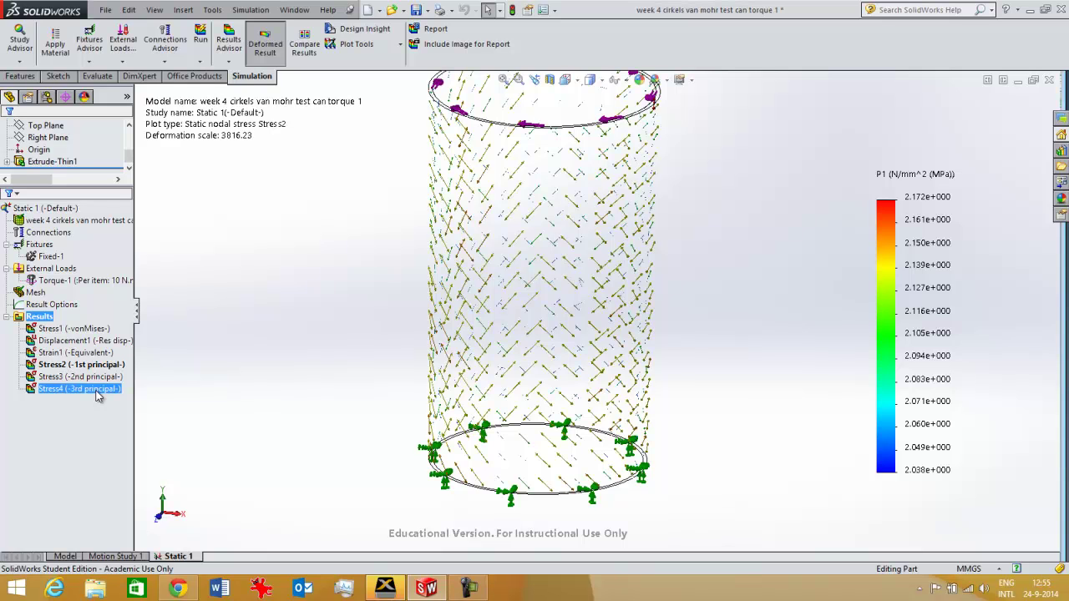
{"action": "left_click", "coordinate": [83, 366]}
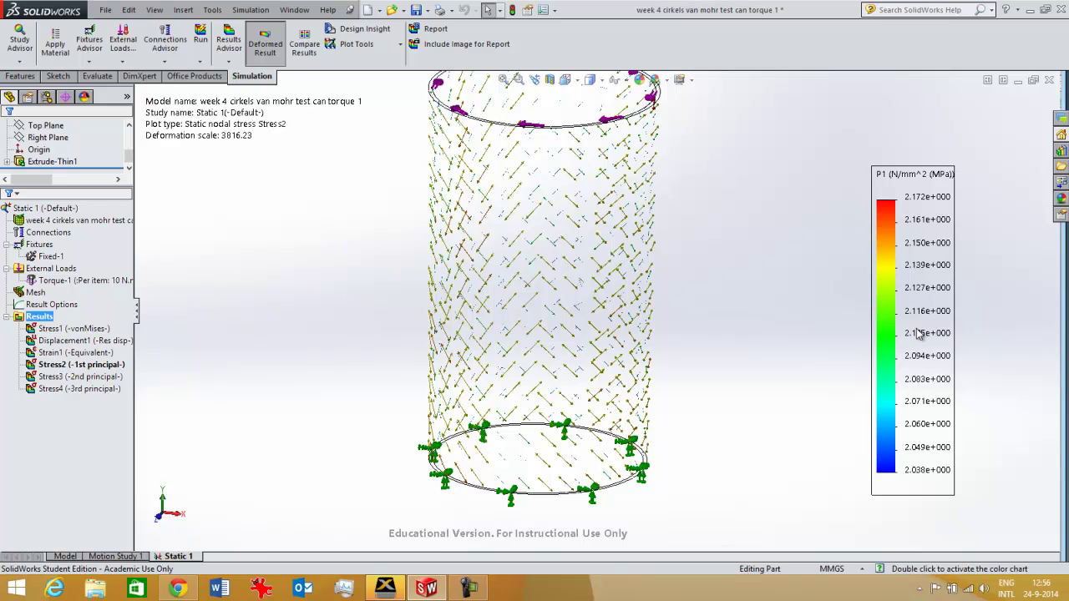
{"action": "left_click", "coordinate": [92, 377]}
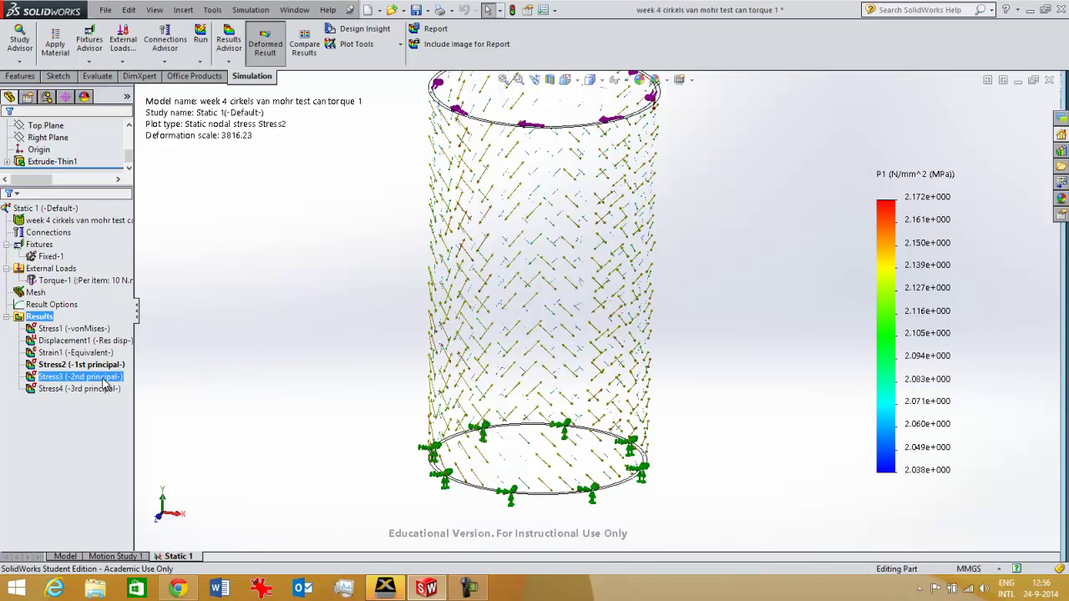
Display the Stress3, then Stress4 (3rd principal) vector plots and zoom into the can's lower wall
{"action": "double_click", "coordinate": [102, 378]}
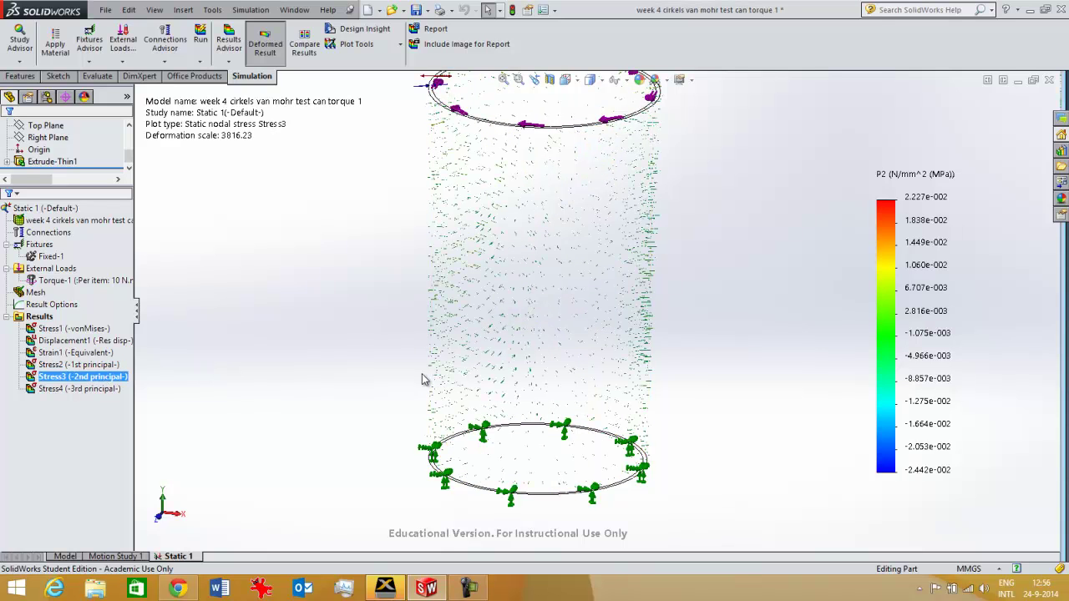
{"action": "left_click", "coordinate": [105, 389], "text": "ctrl"}
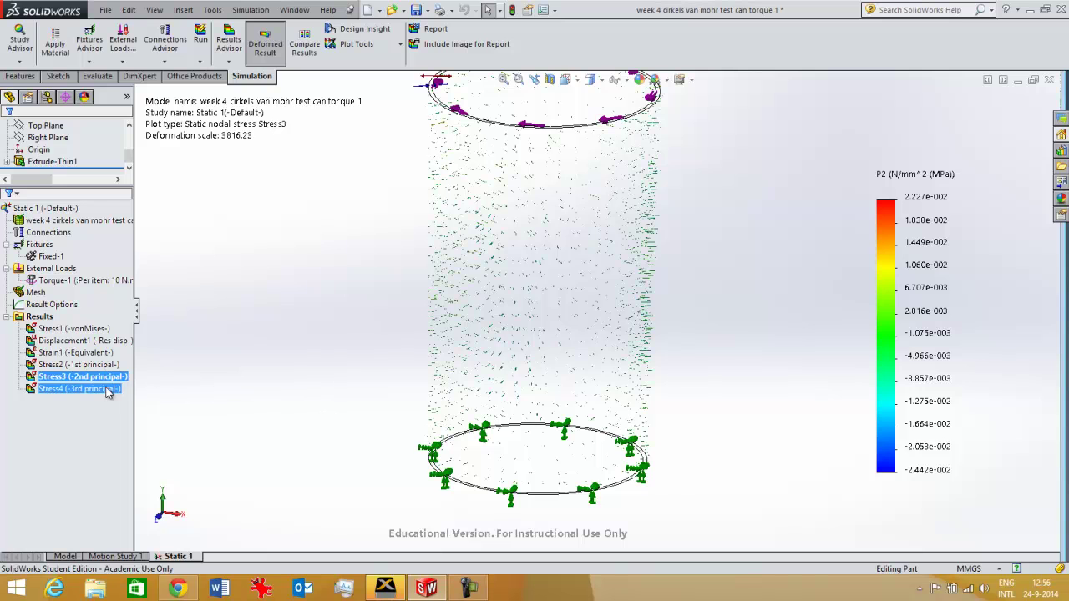
{"action": "double_click", "coordinate": [105, 389]}
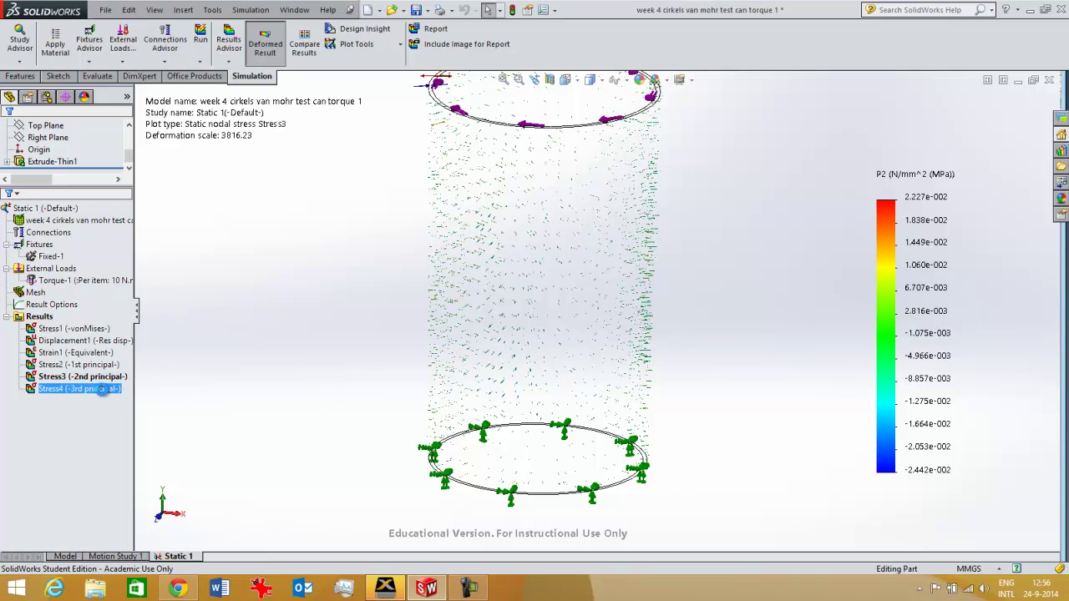
{"action": "scroll", "coordinate": [538, 318], "scroll_direction": "down", "scroll_amount": 1}
{"action": "scroll", "coordinate": [539, 318], "scroll_direction": "down", "scroll_amount": 1}
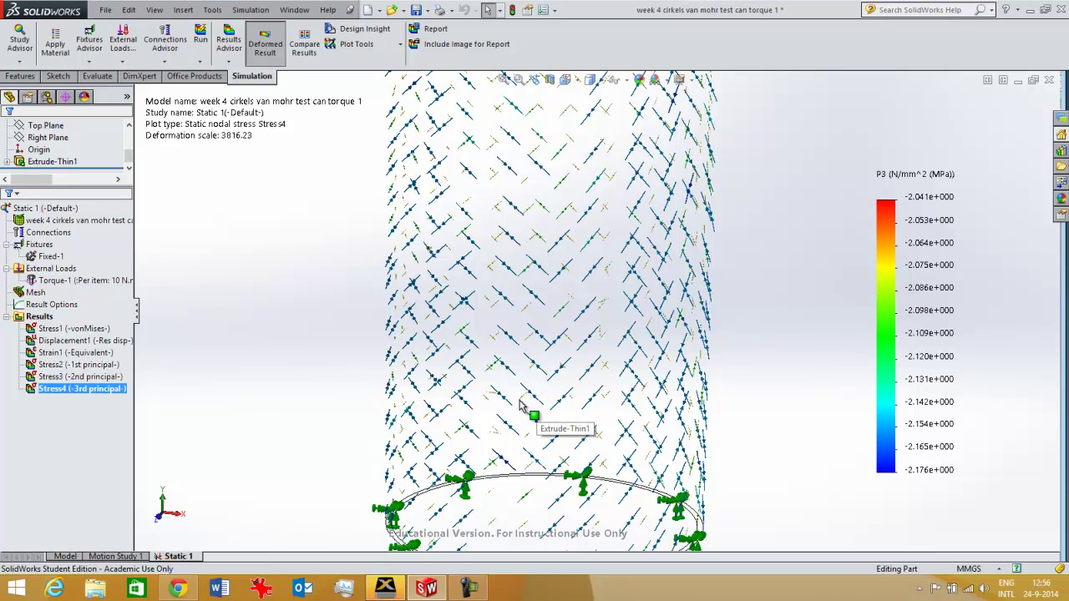
{"action": "left_click", "coordinate": [178, 589]}
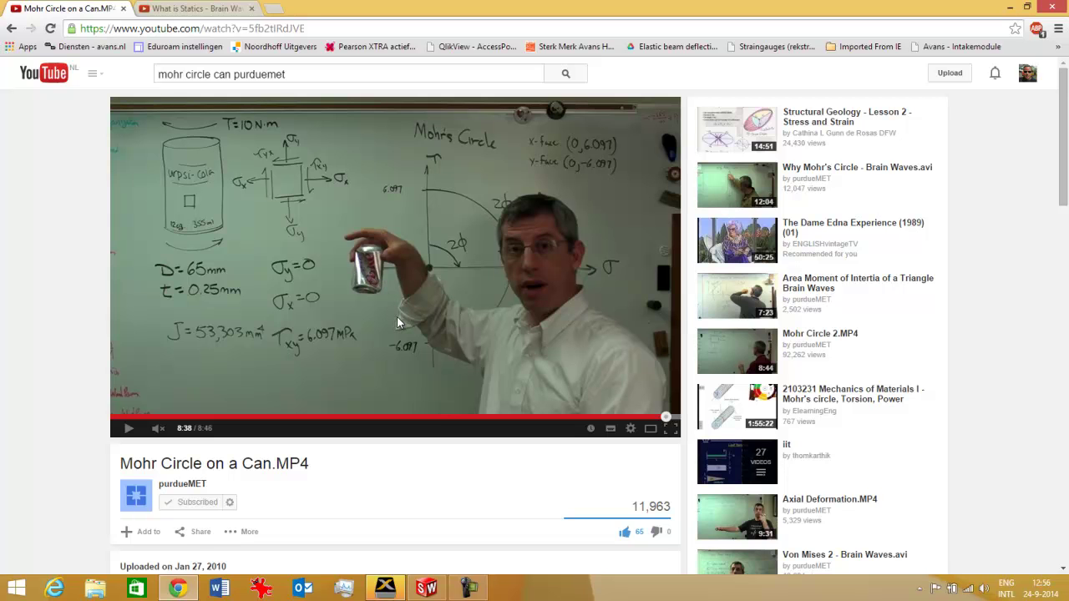
{"action": "left_click", "coordinate": [428, 588]}
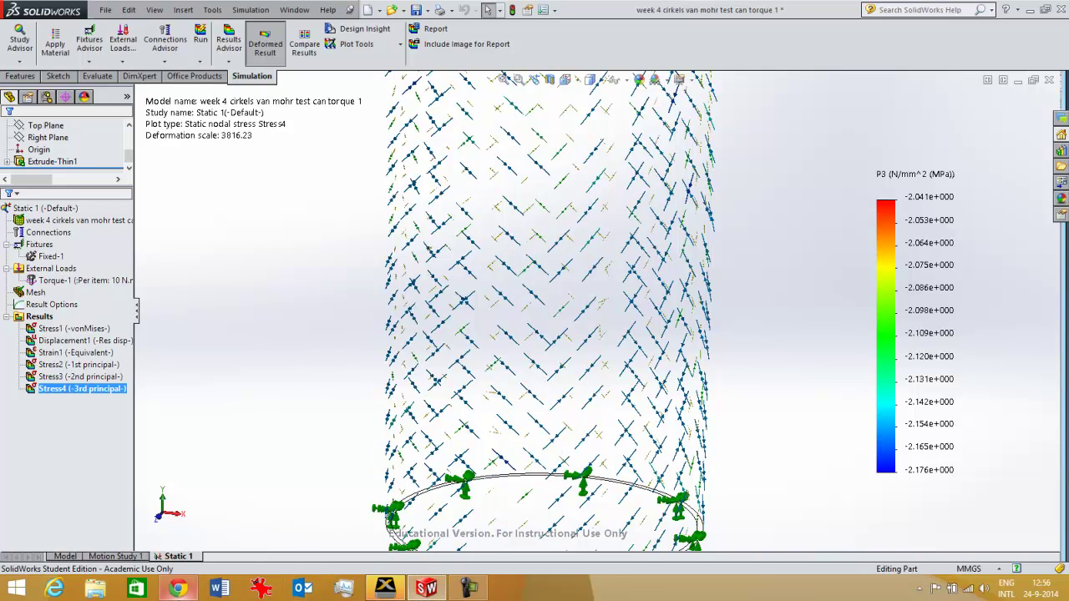
{"action": "mouse_move", "coordinate": [181, 594]}
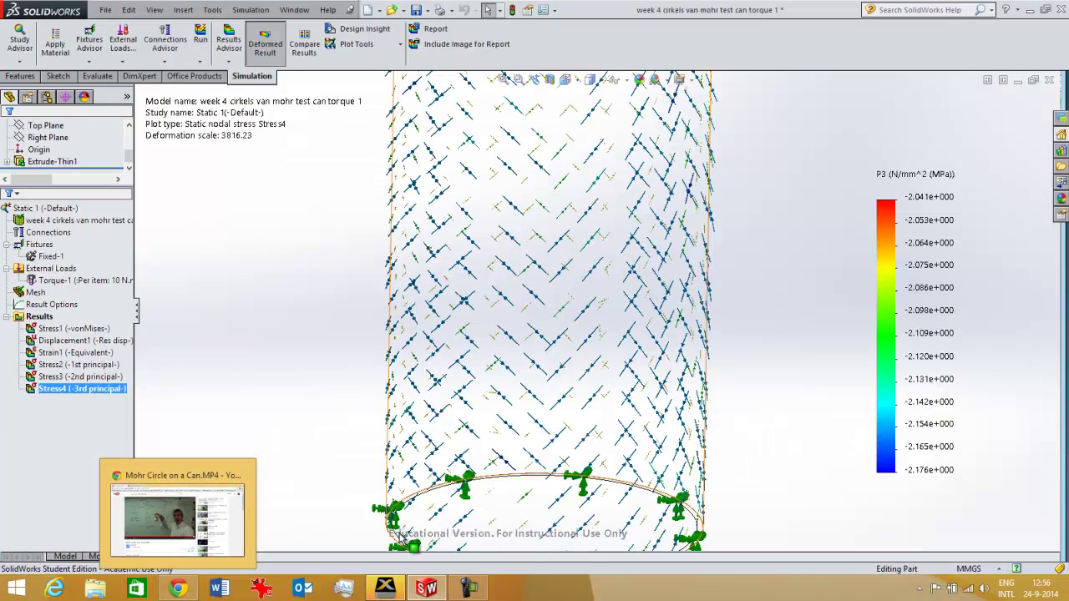
{"action": "mouse_move", "coordinate": [428, 588]}
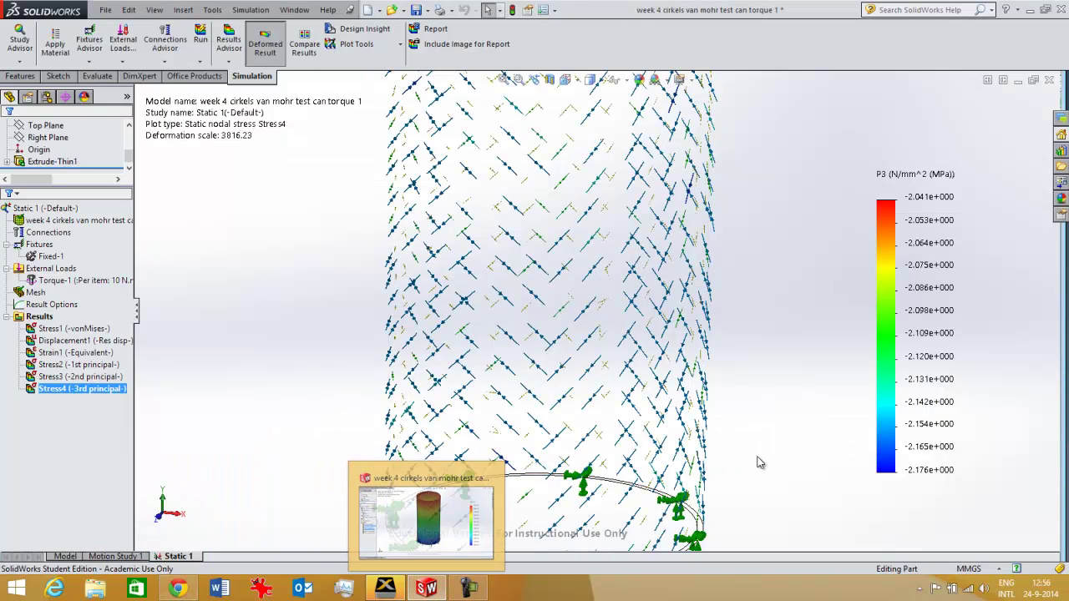
{"action": "left_click", "coordinate": [92, 329]}
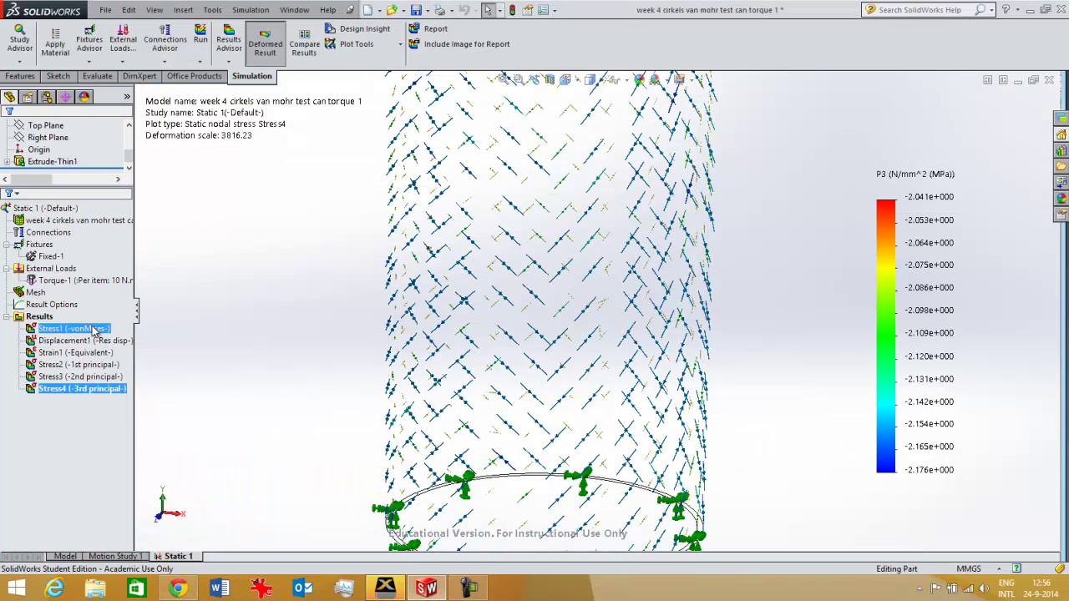
{"action": "double_click", "coordinate": [92, 329]}
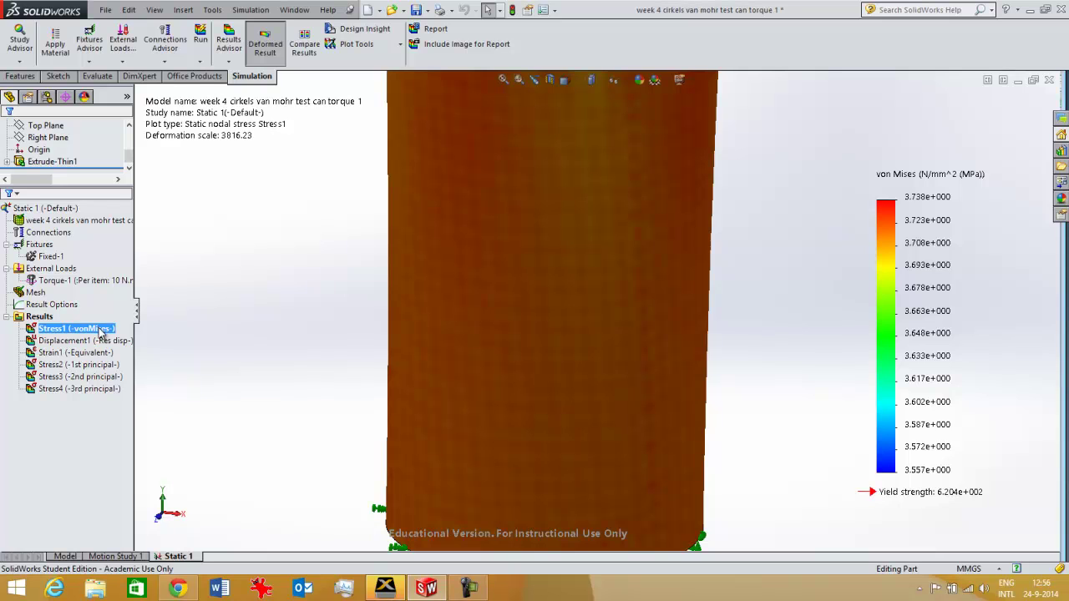
{"action": "left_click", "coordinate": [102, 367], "text": "ctrl"}
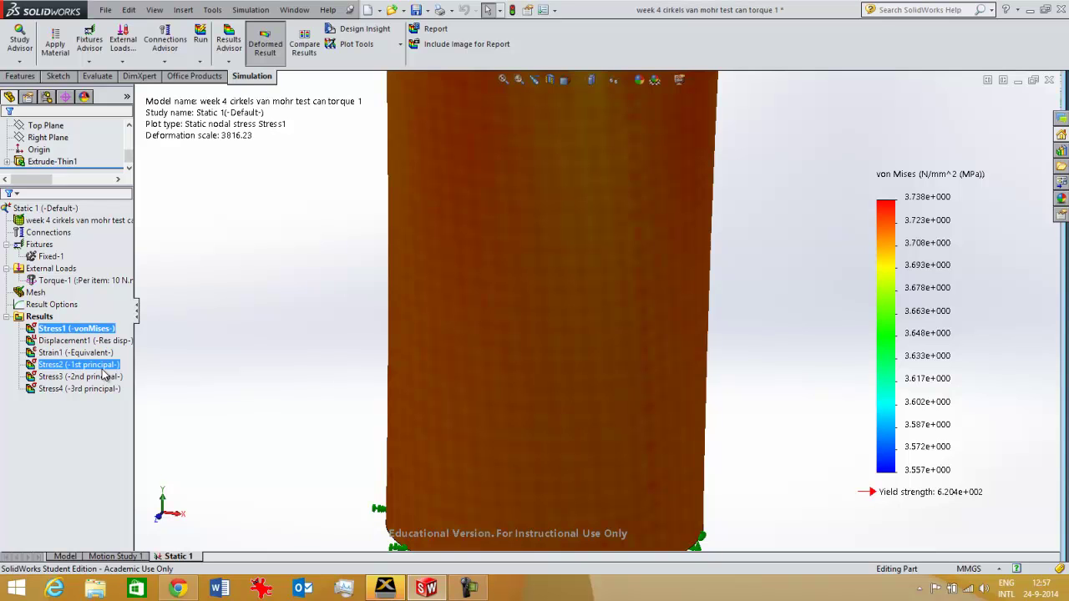
{"action": "double_click", "coordinate": [102, 367]}
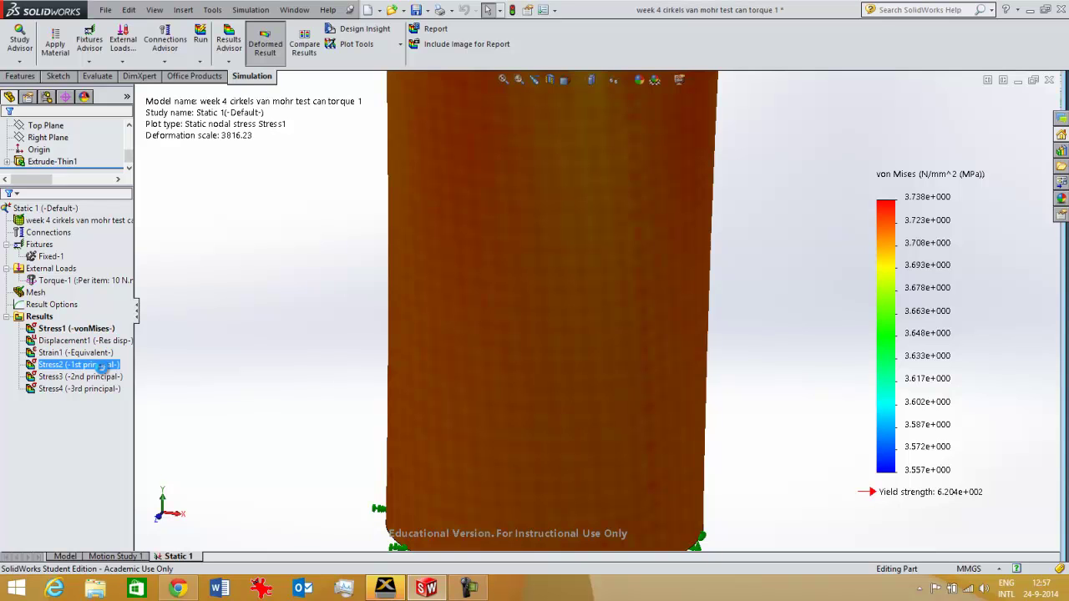
{"action": "left_click", "coordinate": [100, 388]}
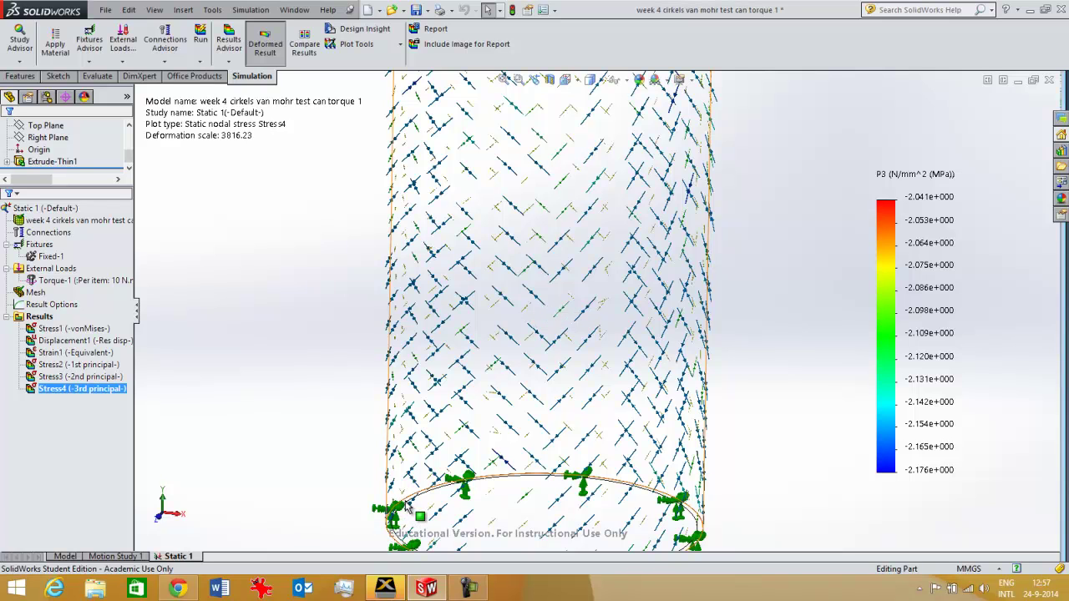
Start a new stress plot, keep von Mises as the component, then return to the Mohr Circle video
{"action": "right_click", "coordinate": [39, 317]}
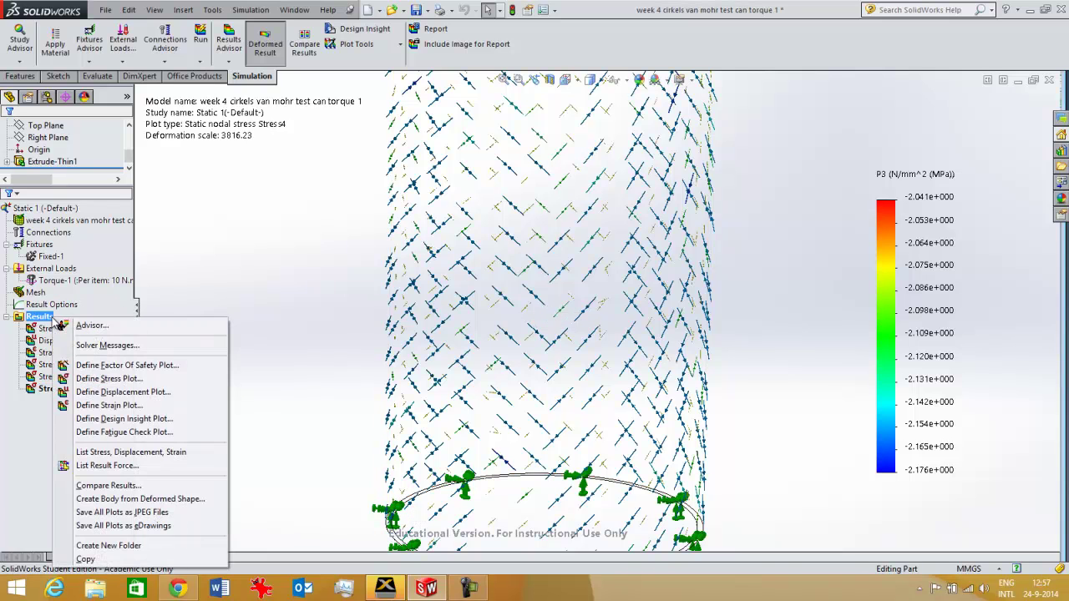
{"action": "left_click", "coordinate": [88, 378]}
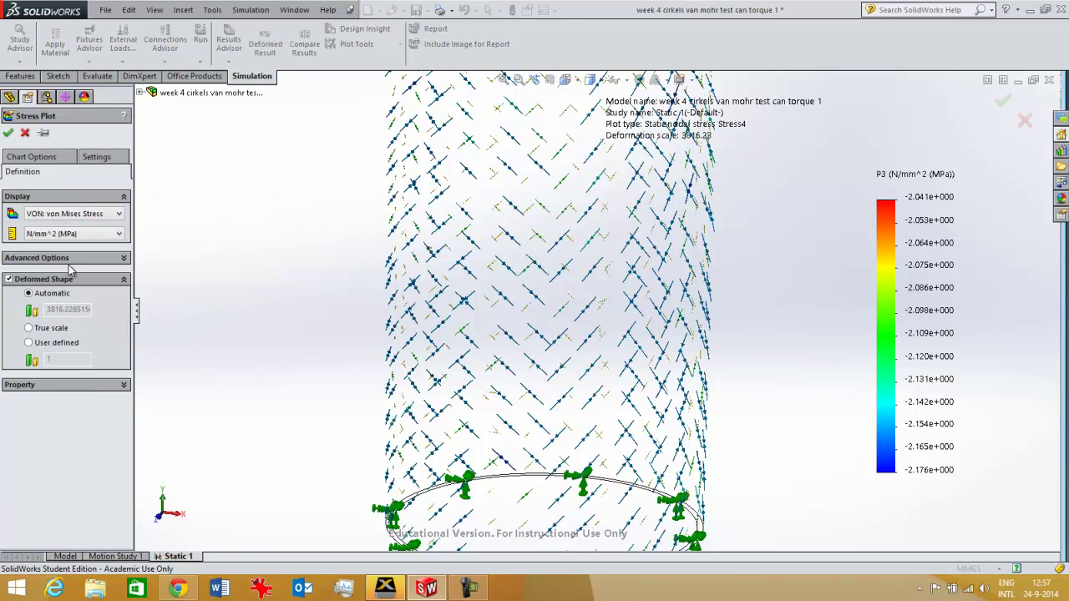
{"action": "left_click", "coordinate": [87, 219]}
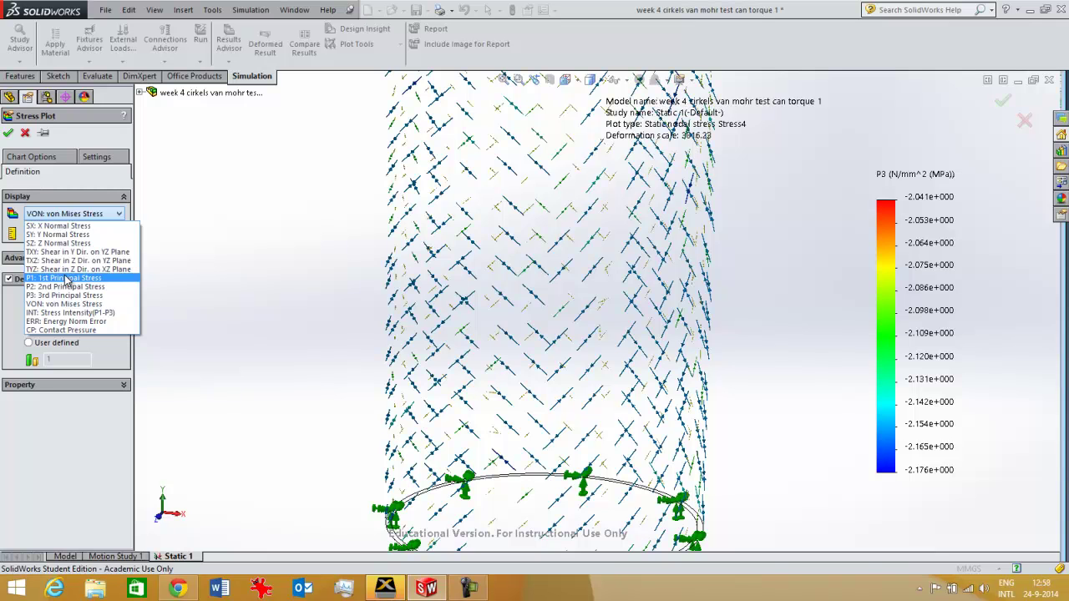
{"action": "left_click", "coordinate": [63, 304]}
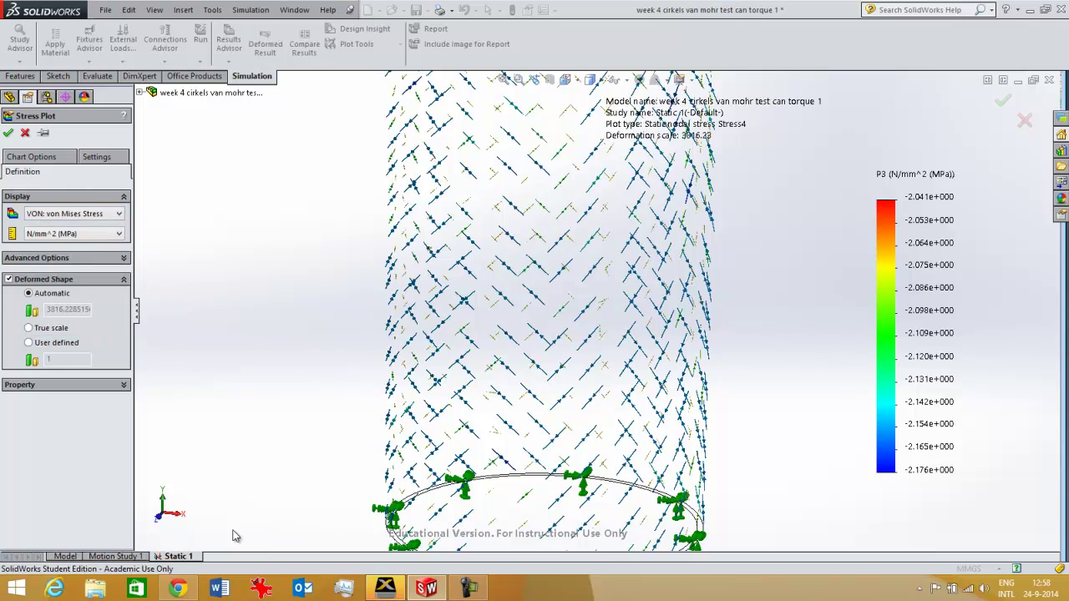
{"action": "left_click", "coordinate": [188, 589]}
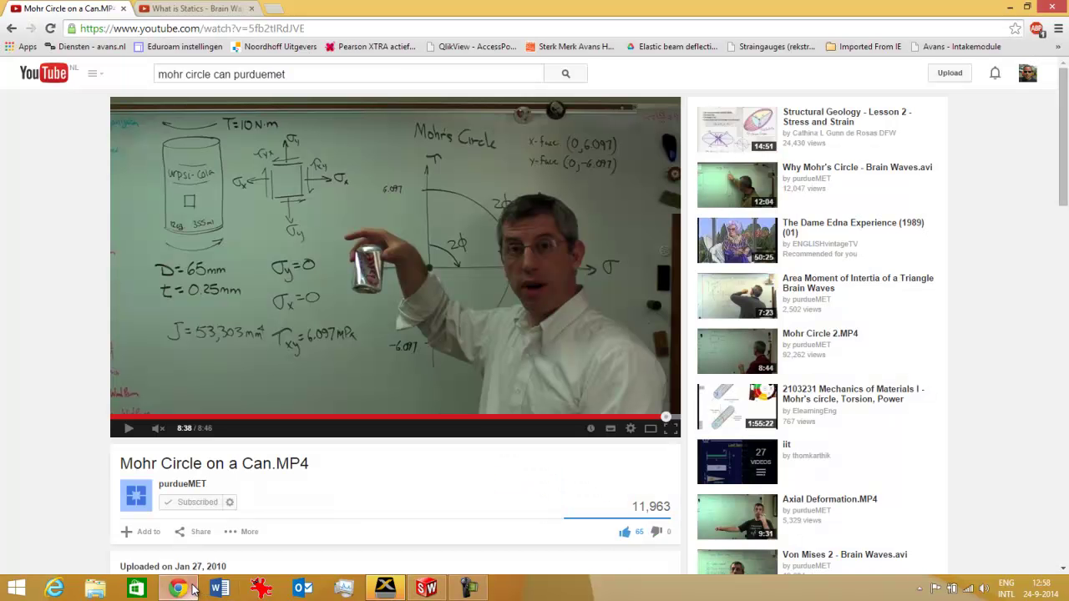